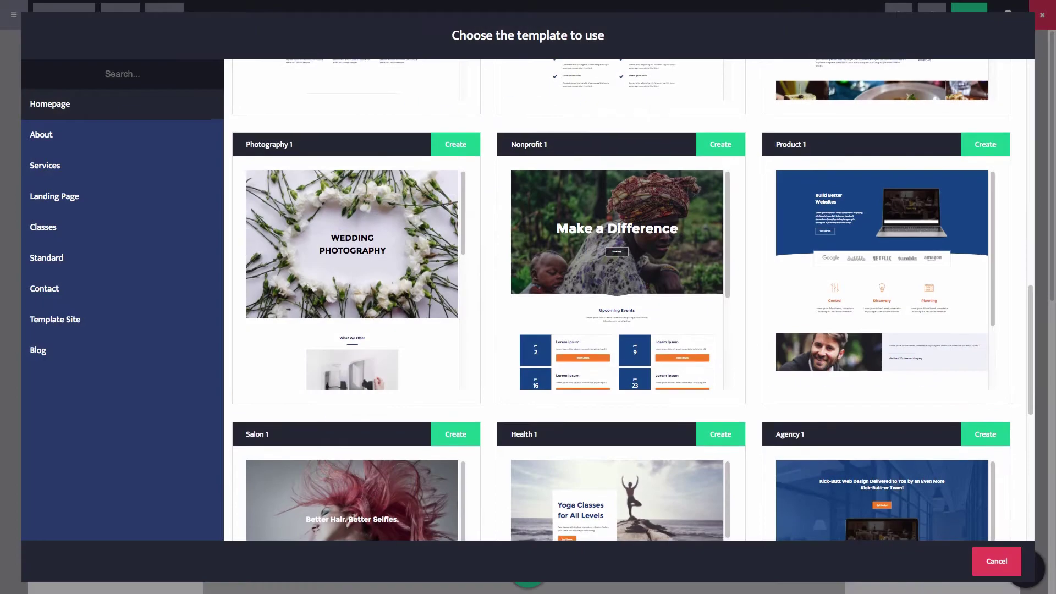
scroll(622, 301, "down", 2)
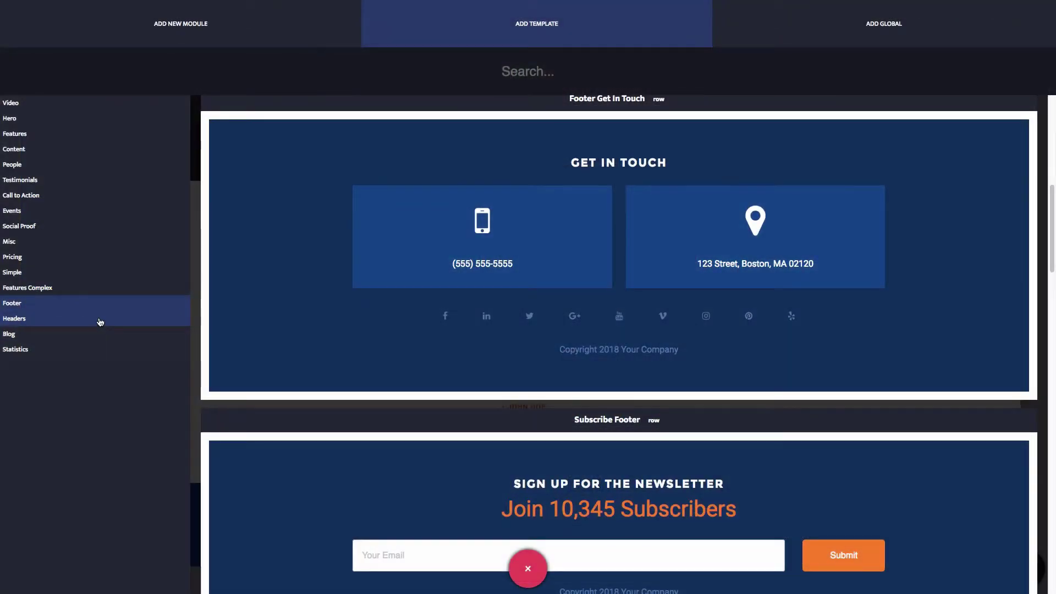
- Place the Pricing Tiers Monthly Annual template below the testimonial and show its annual prices
left_click(100, 320)
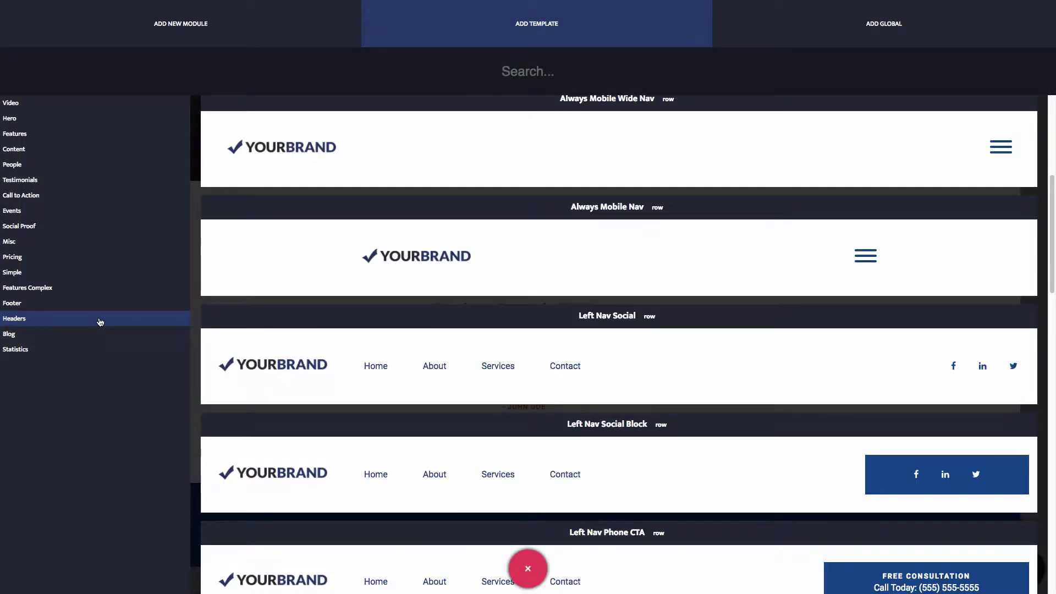
left_click(100, 257)
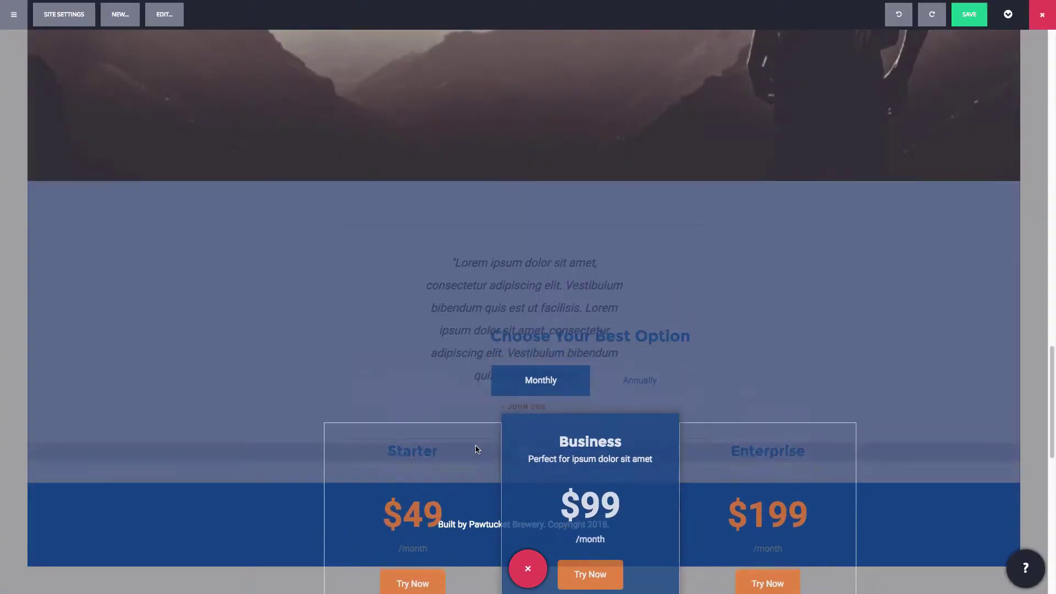
mouse_move(504, 302)
left_mouse_down()
mouse_move(476, 460)
mouse_move(560, 445)
left_mouse_up()
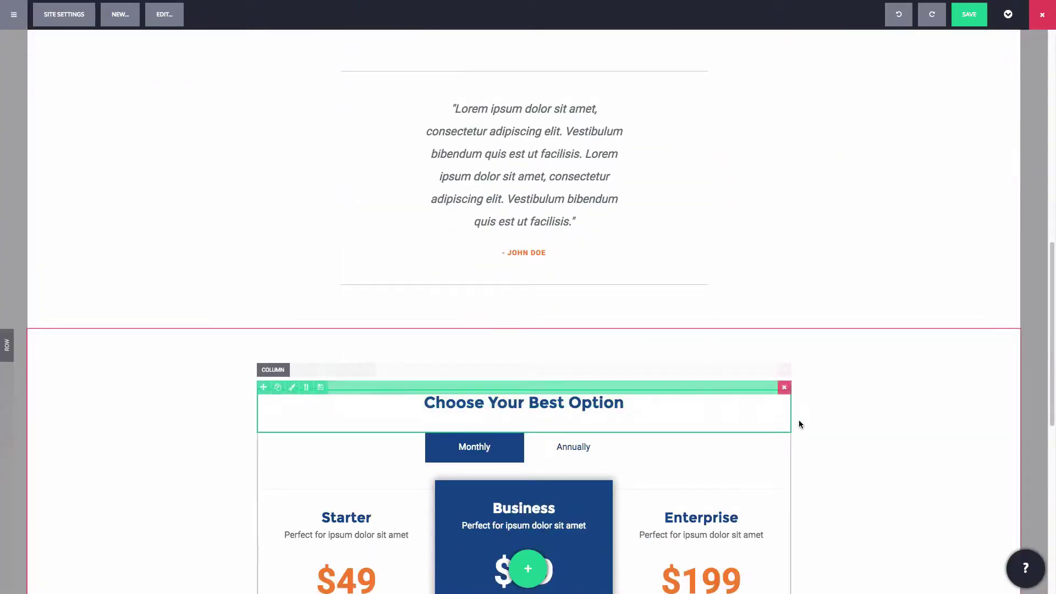
left_click(576, 322)
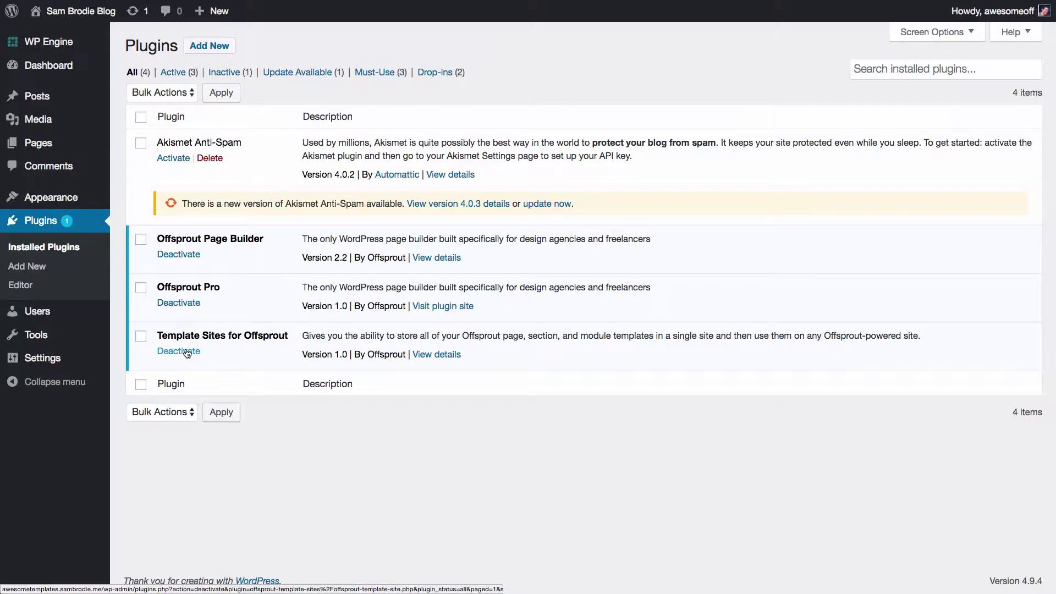
mouse_move(51, 197)
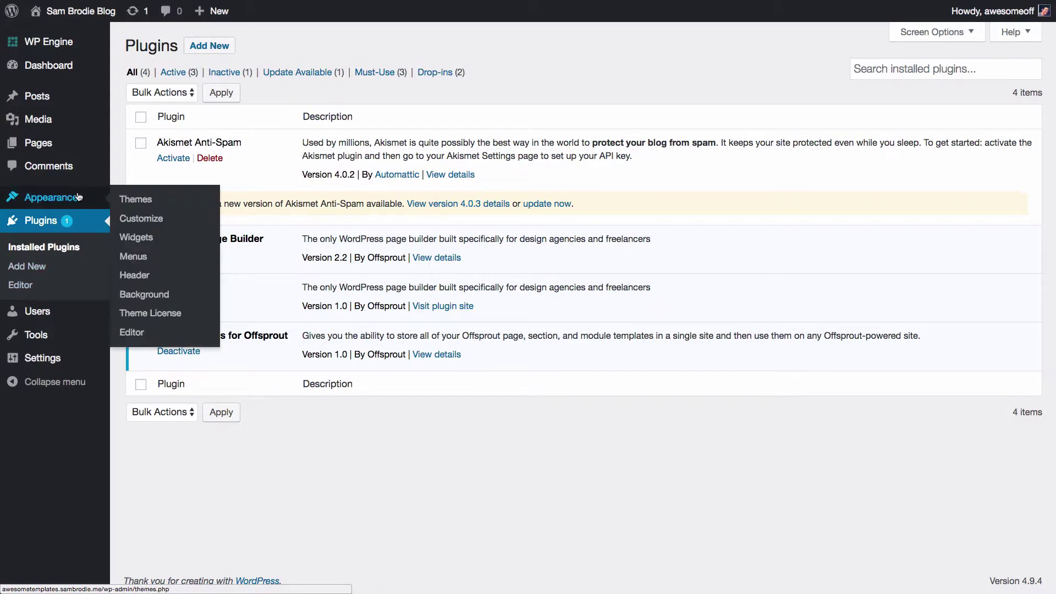
- Go to Appearance > Themes, where Offsprout is shown as the active theme
left_click(121, 203)
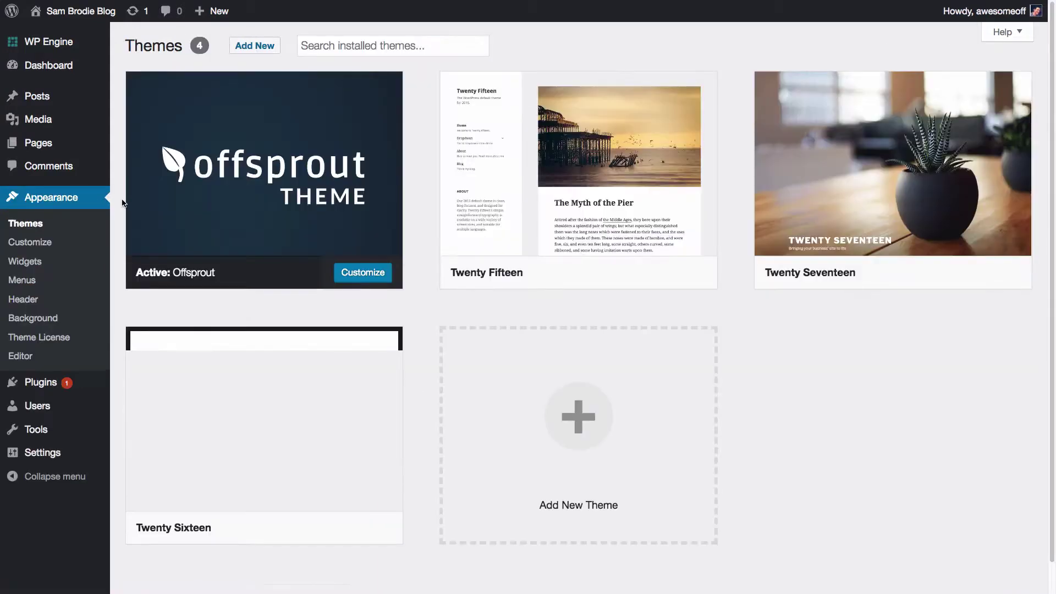
mouse_move(265, 180)
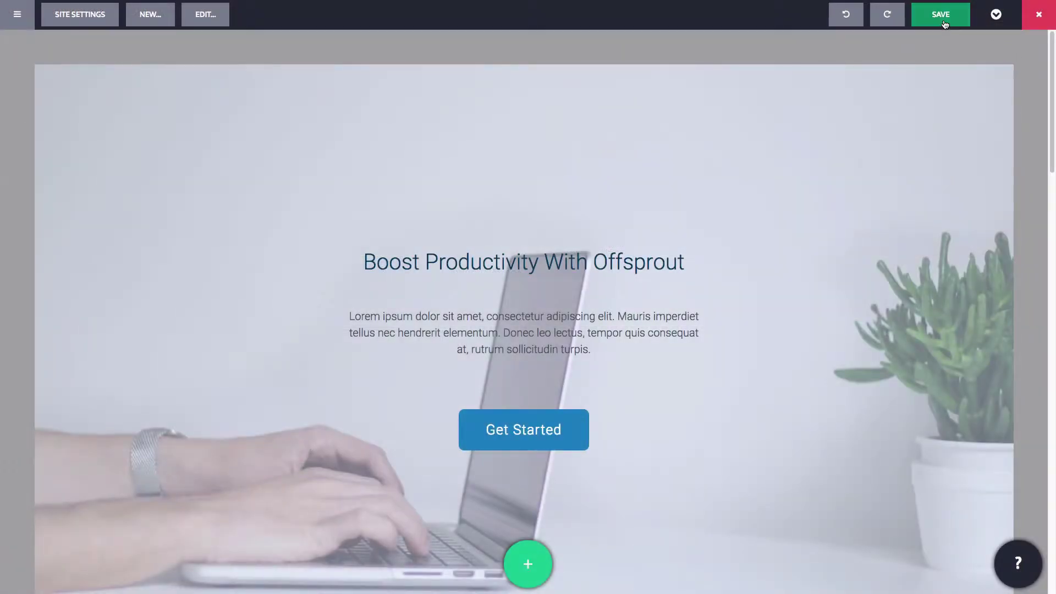
- Save this page as a new template 'Awesome' under the 'Awesome Templates' folder
left_click(945, 24)
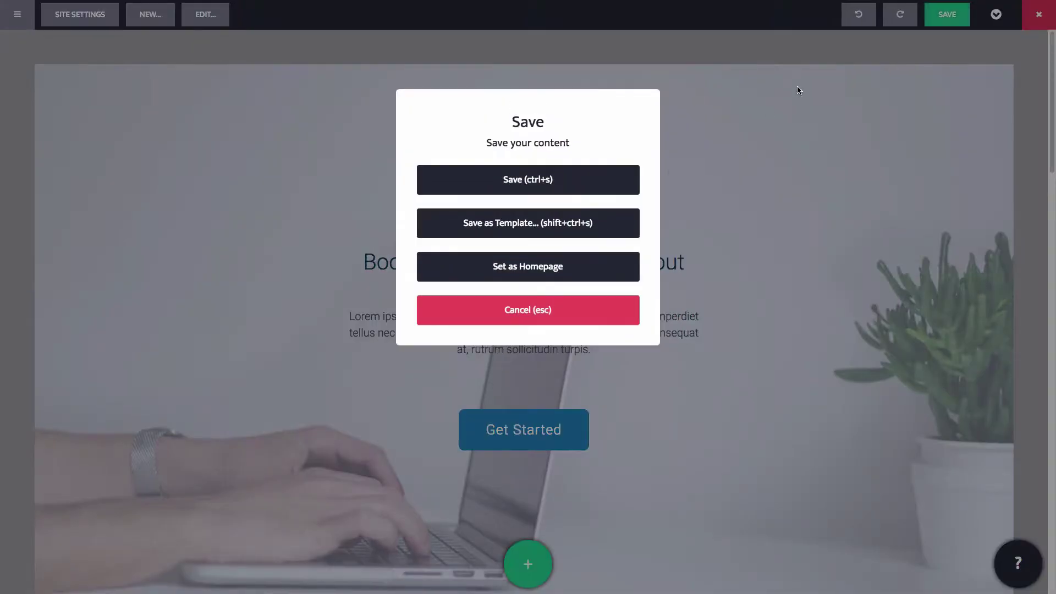
left_click(582, 219)
left_click(527, 216)
type("A")
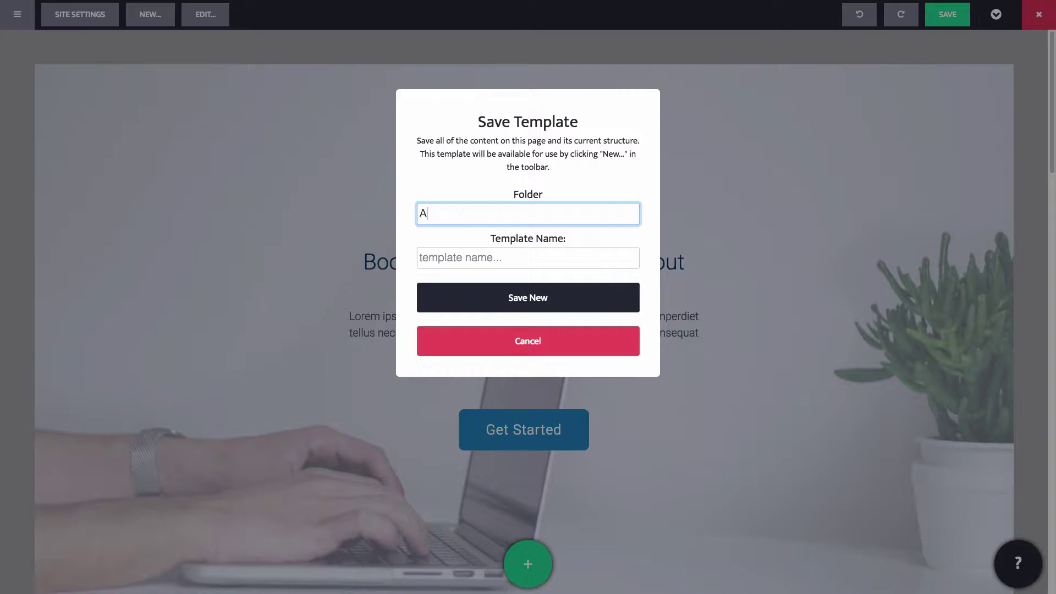
type("wesome Templates")
key("Tab")
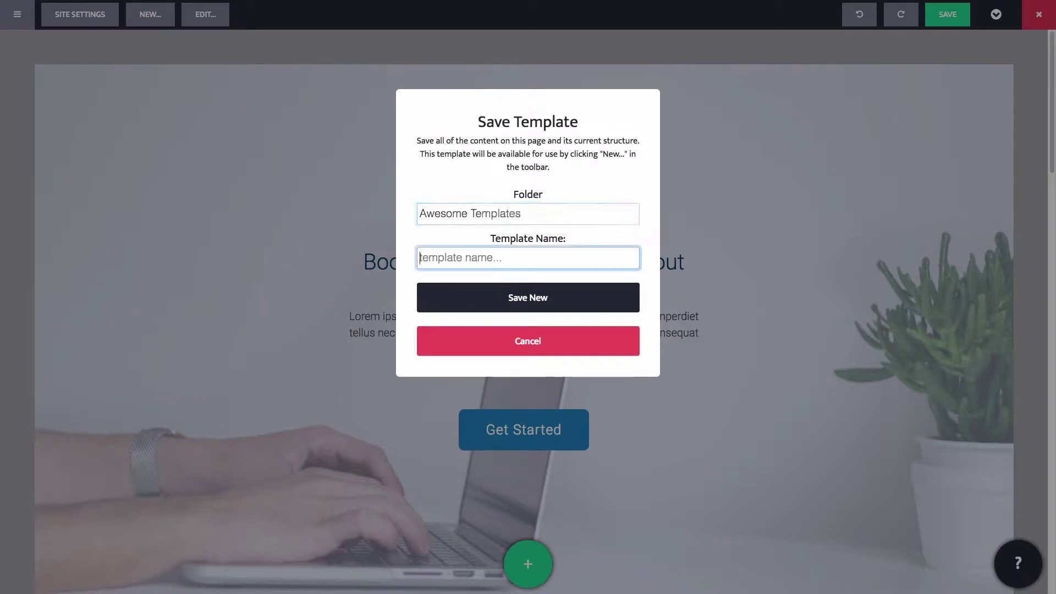
type("Awesome")
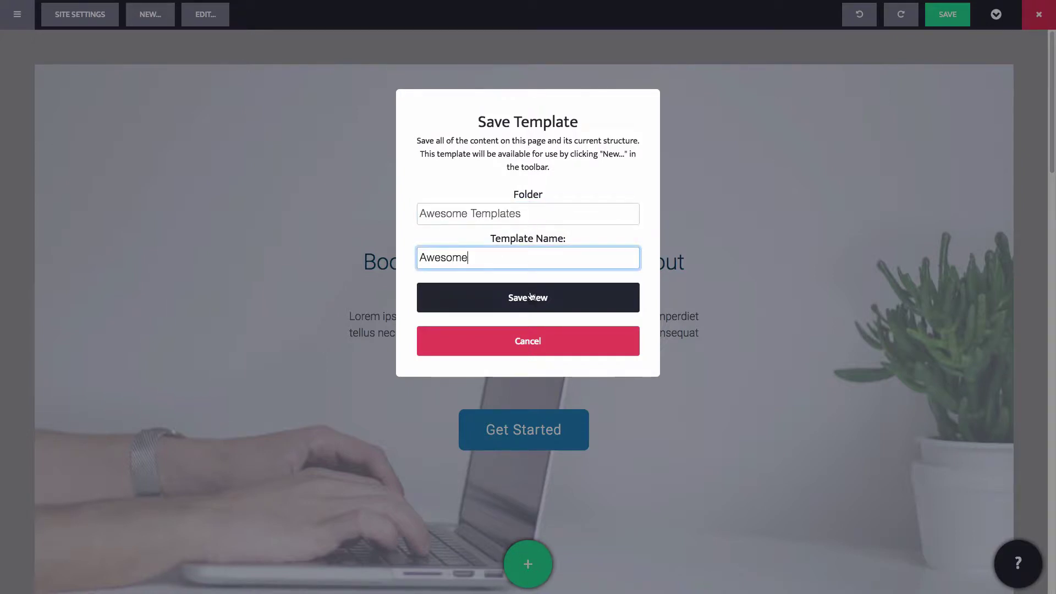
left_click(530, 296)
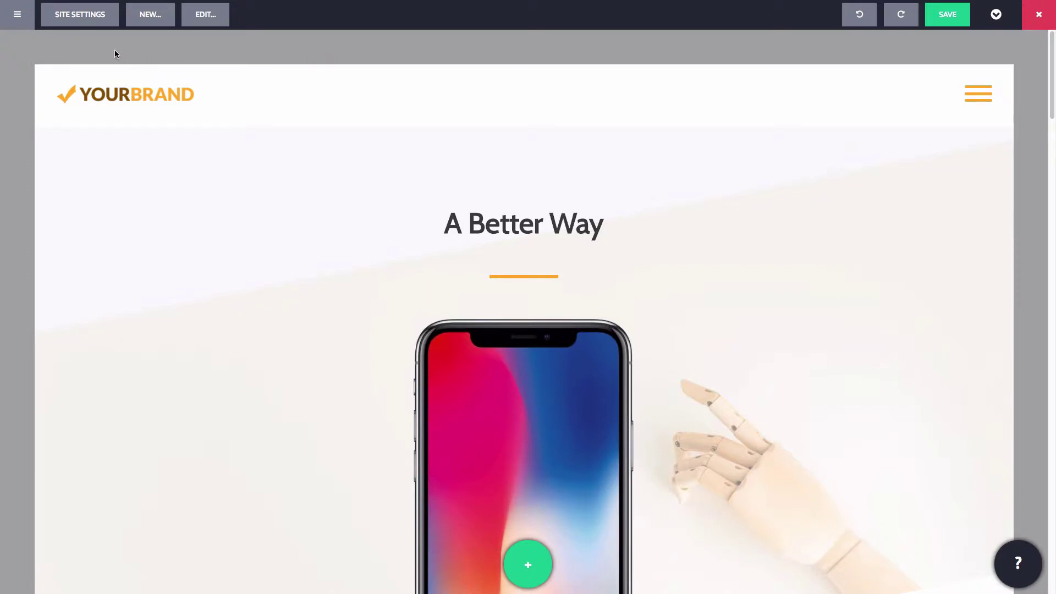
- Paste awesometemplates.sambrodie.me into Template Remote URL 2 under Site Settings > Templates
left_click(92, 24)
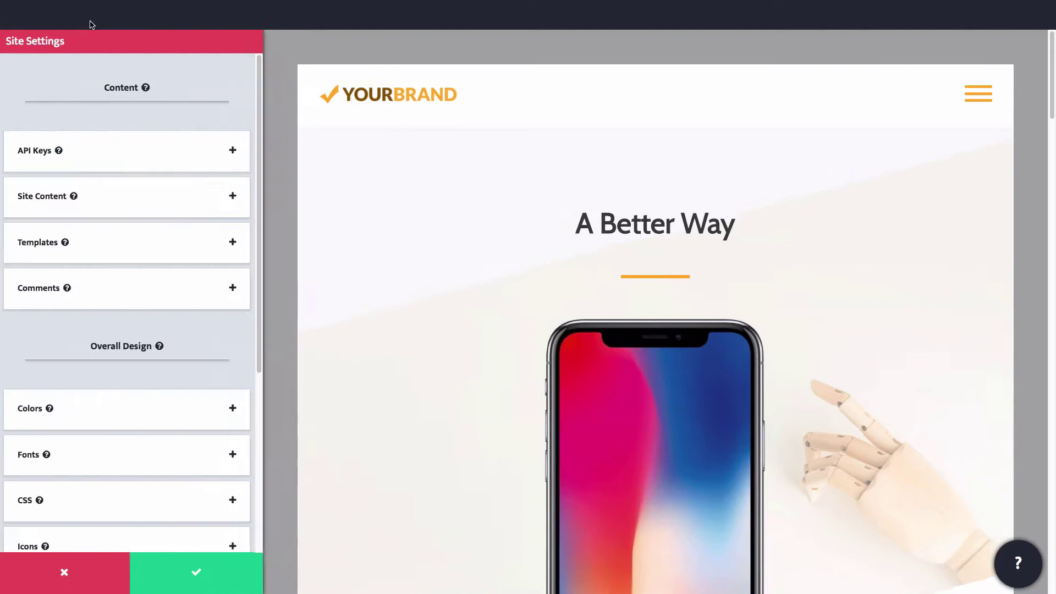
left_click(120, 240)
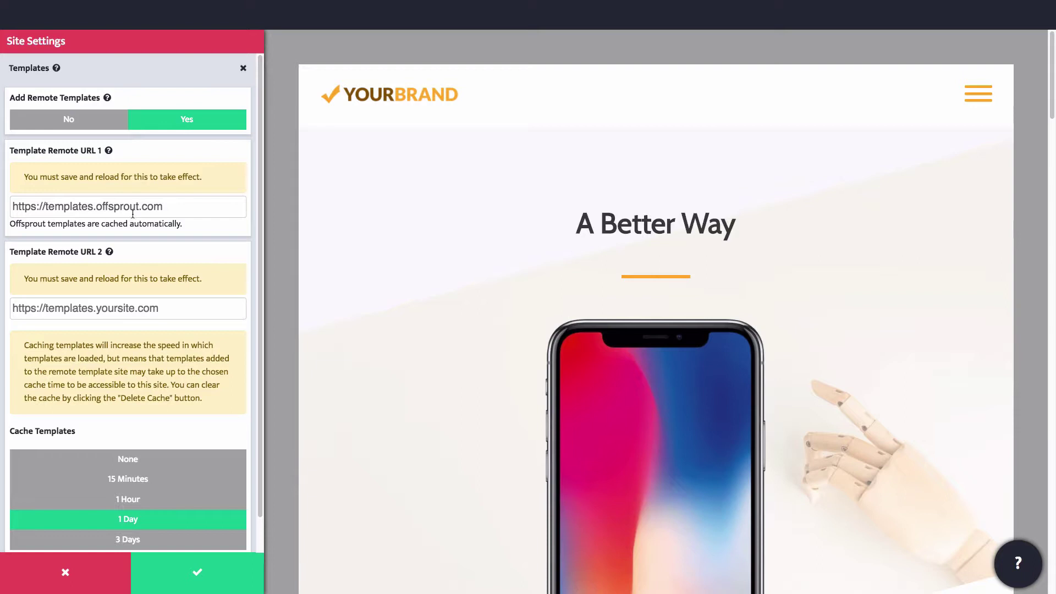
left_click(133, 307)
type("http://awesometemplates.sambrodie.me/")
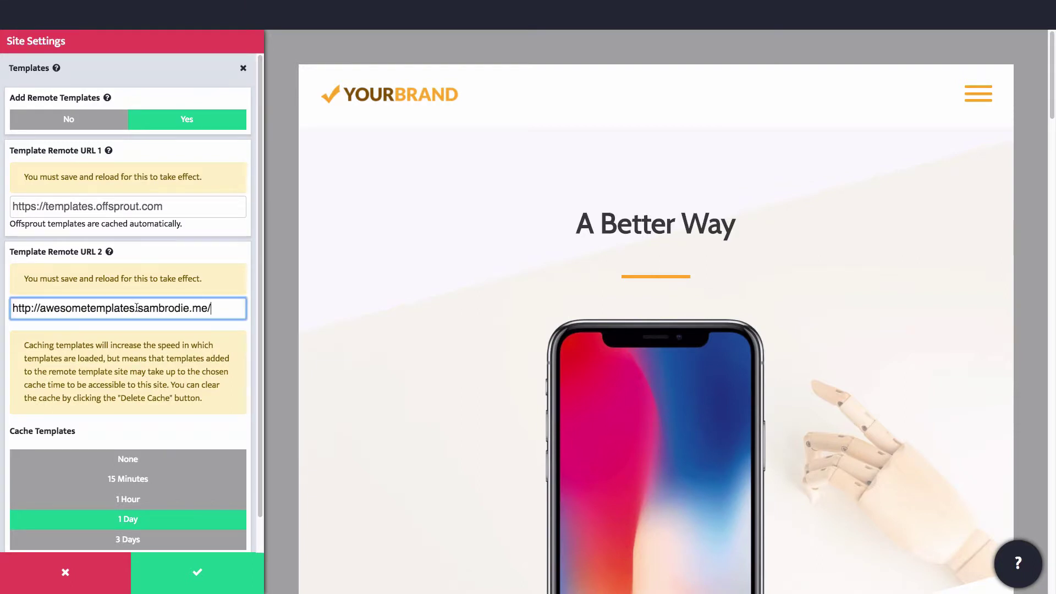
scroll(155, 361, "down", 1)
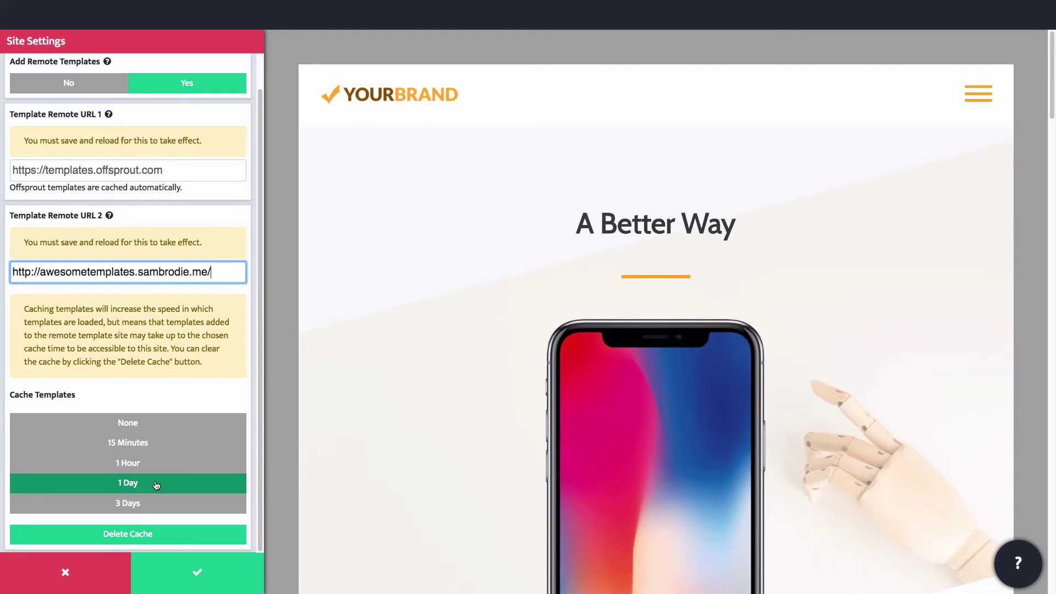
- Apply and save the remote template settings, then reload the editor
left_click(195, 572)
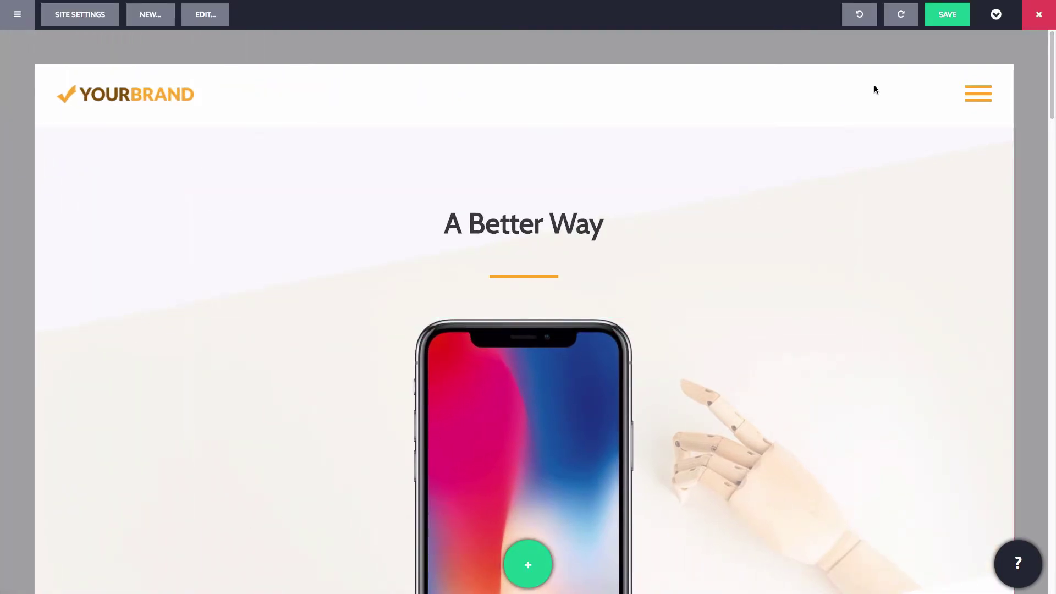
left_click(948, 14)
left_click(574, 179)
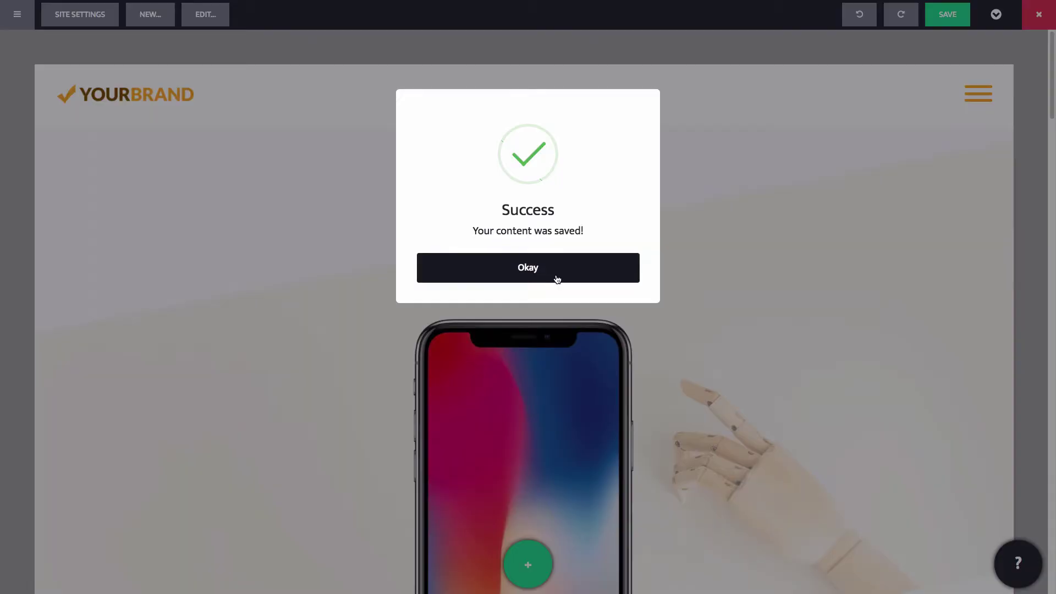
left_click(557, 279)
key("ctrl+r")
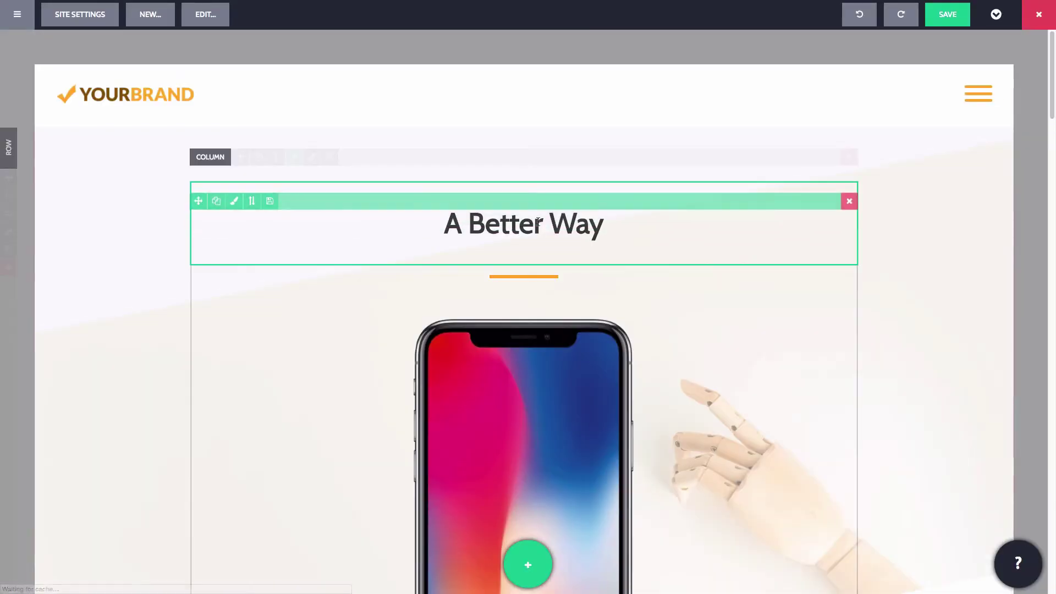
- Create a page titled 'Awesome' from the Awesome template in Awesome Templates
left_click(159, 20)
left_click(482, 266)
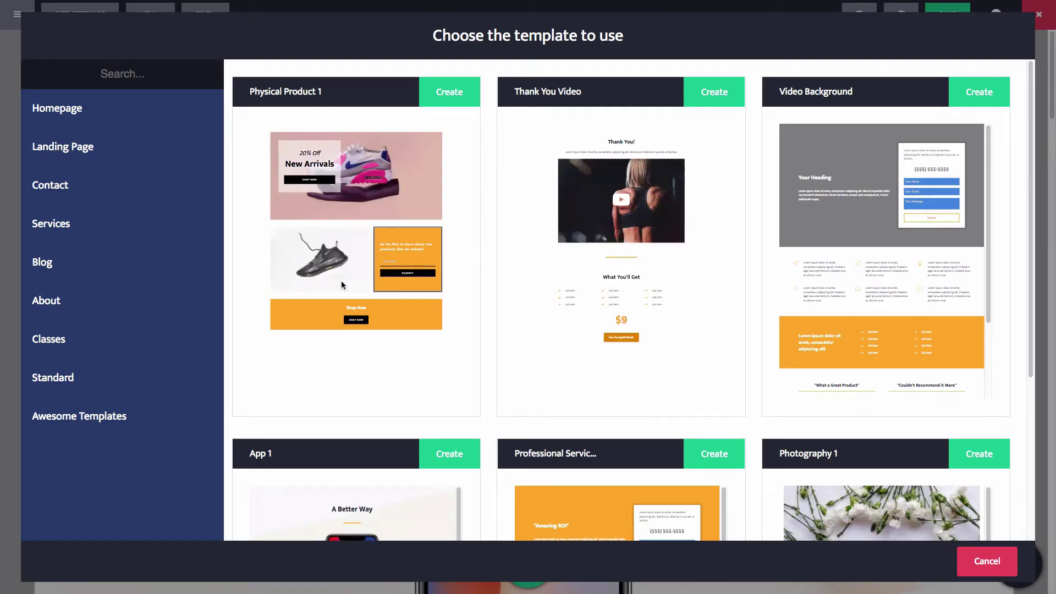
left_click(140, 416)
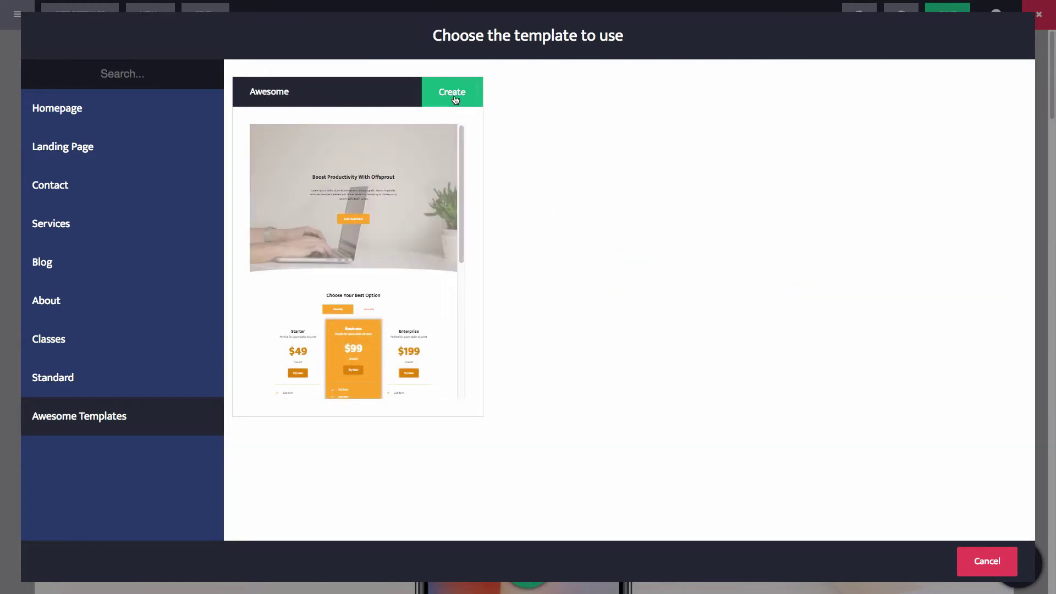
left_click(453, 96)
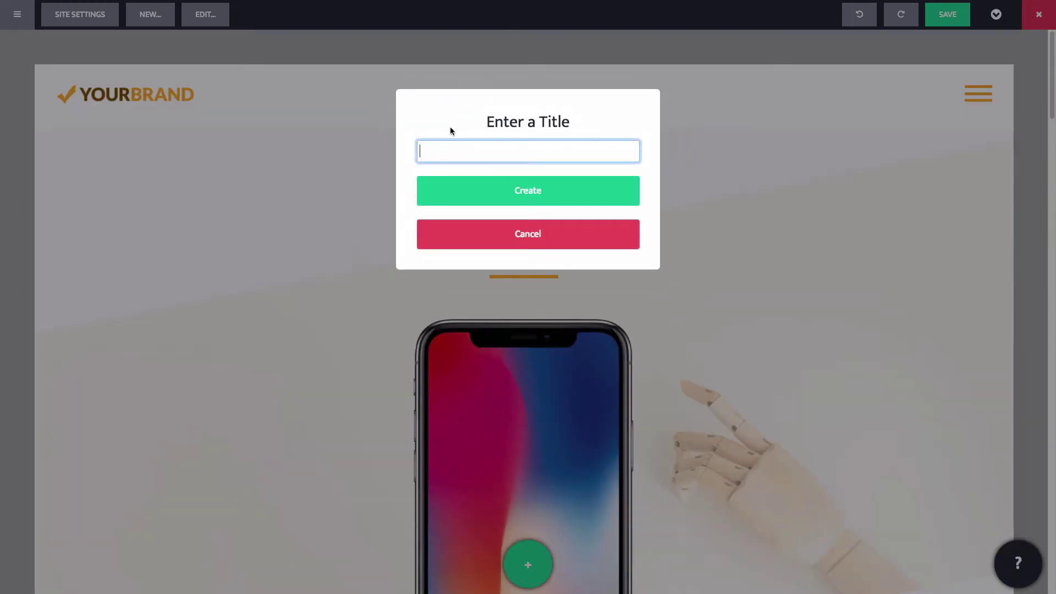
type("Awe")
type("some")
left_click(477, 188)
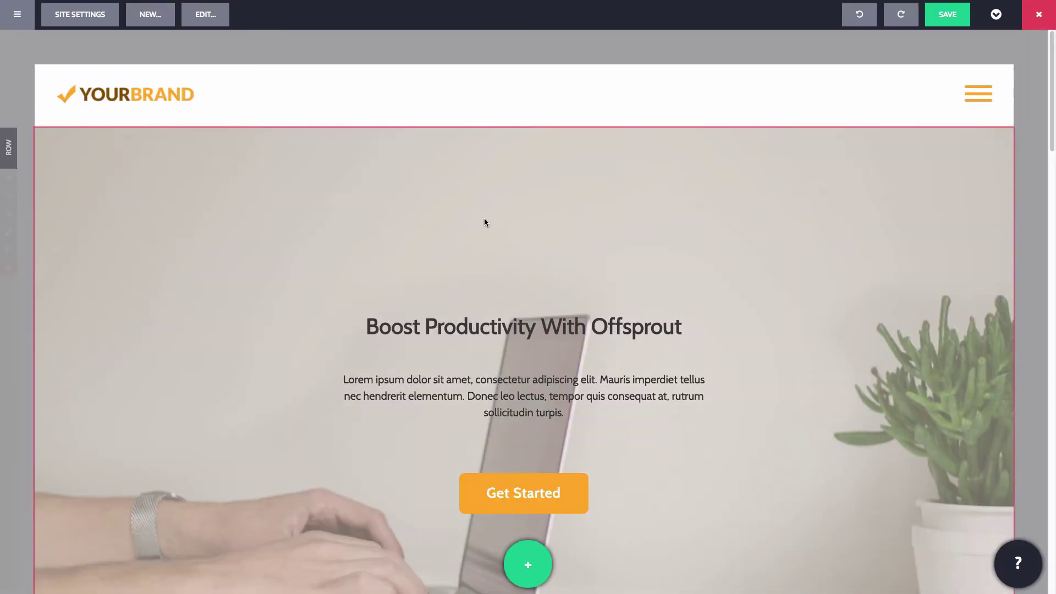
scroll(1023, 233, "down", 10)
scroll(1022, 235, "down", 1)
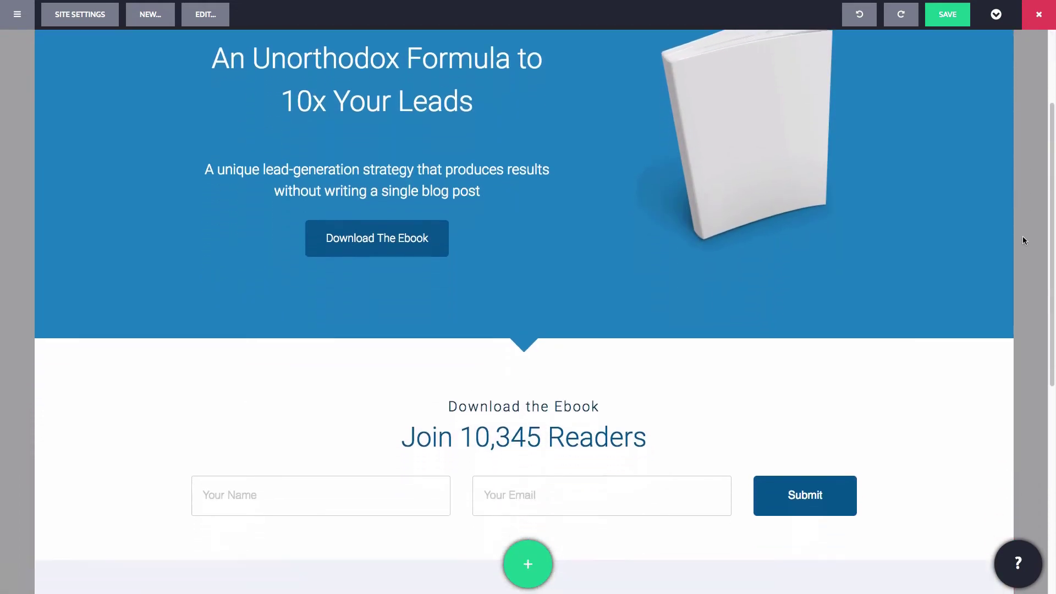
scroll(1022, 236, "down", 2)
scroll(1022, 243, "down", 2)
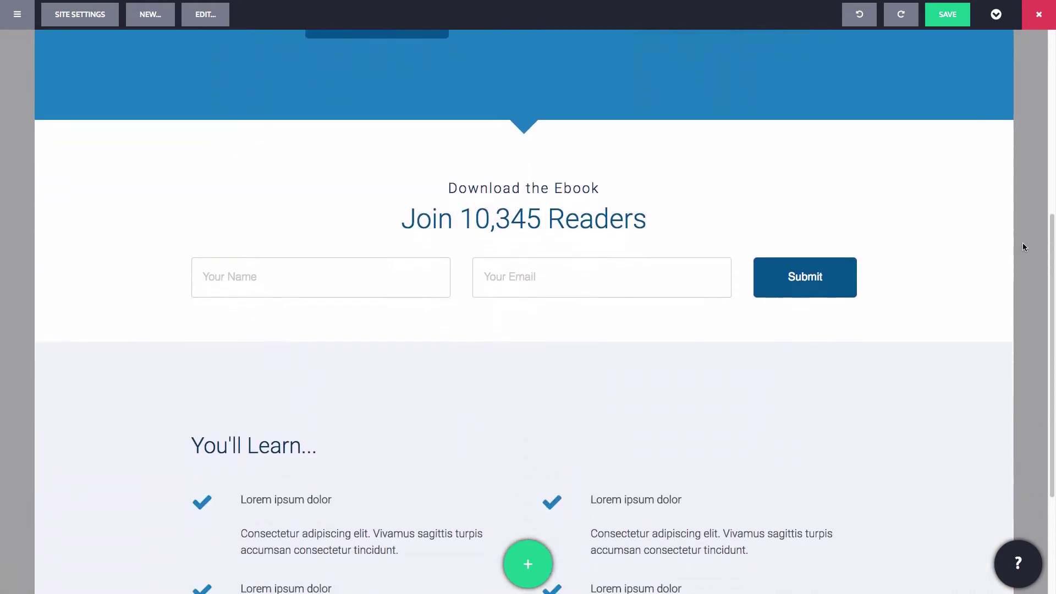
- Save the ebook lead page as template 'Awesome 2' in the Awesome Templates folder
left_click(947, 17)
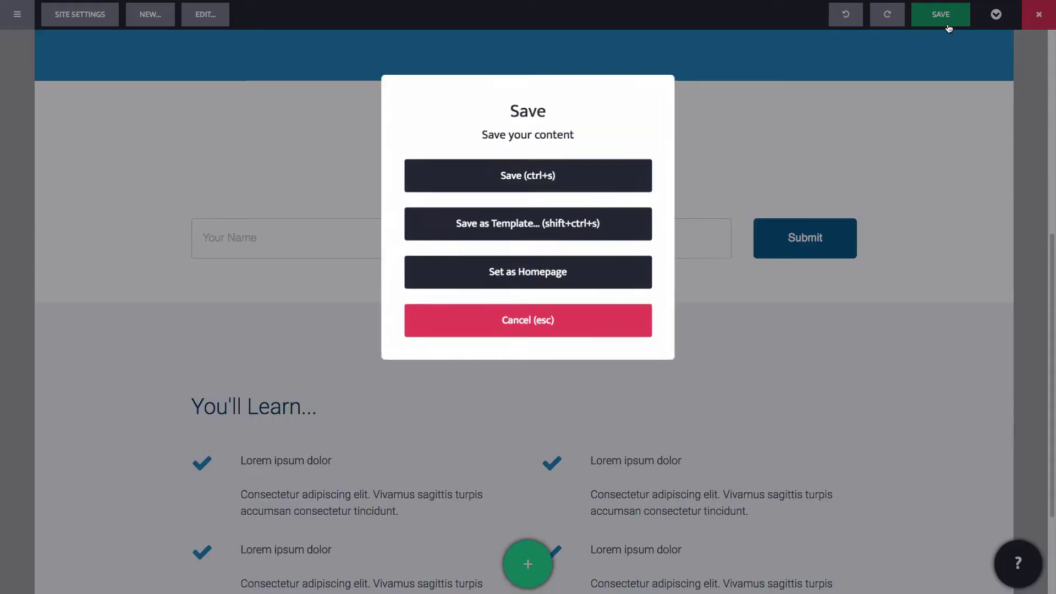
left_click(620, 224)
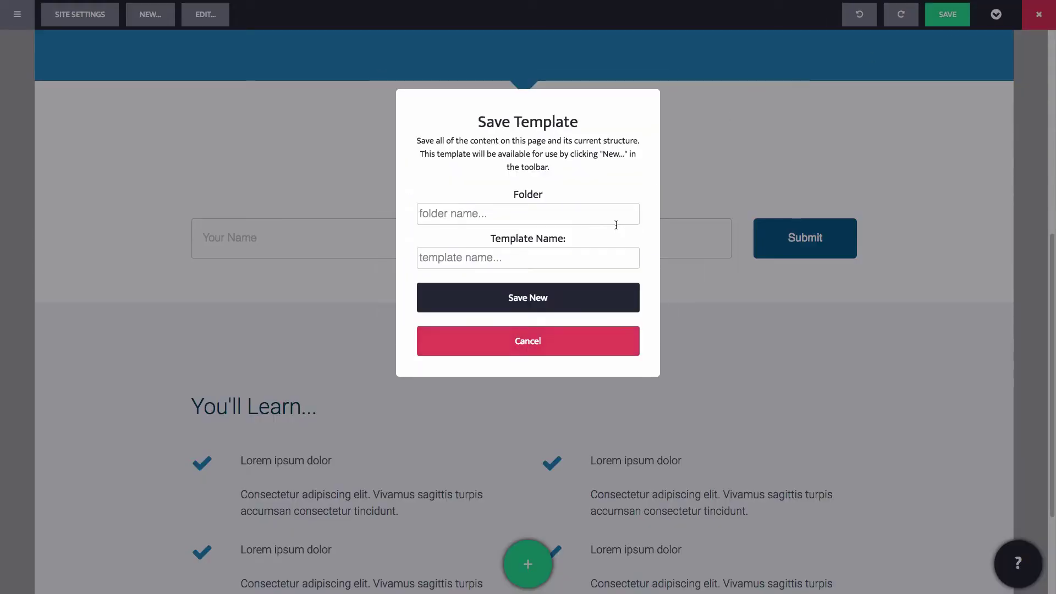
left_click(543, 236)
type("Awesome Templates")
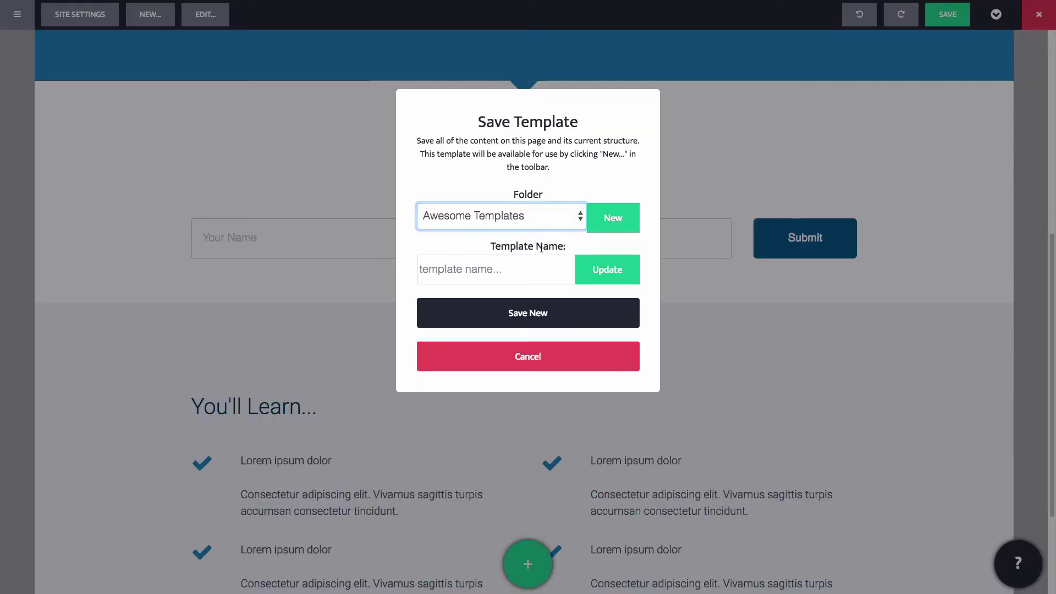
left_click(539, 266)
type("Awesome 2")
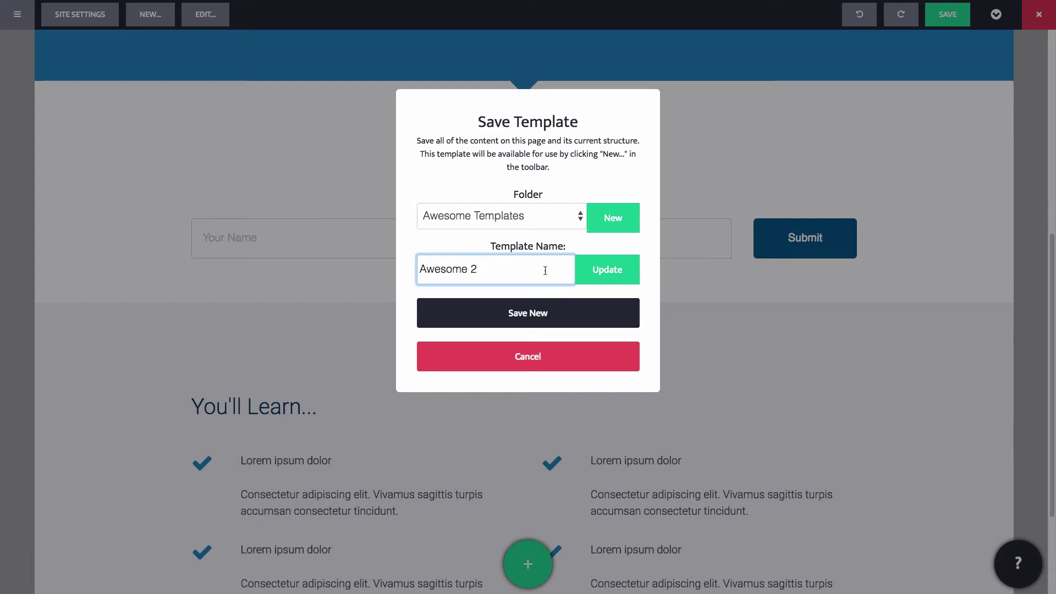
left_click(545, 304)
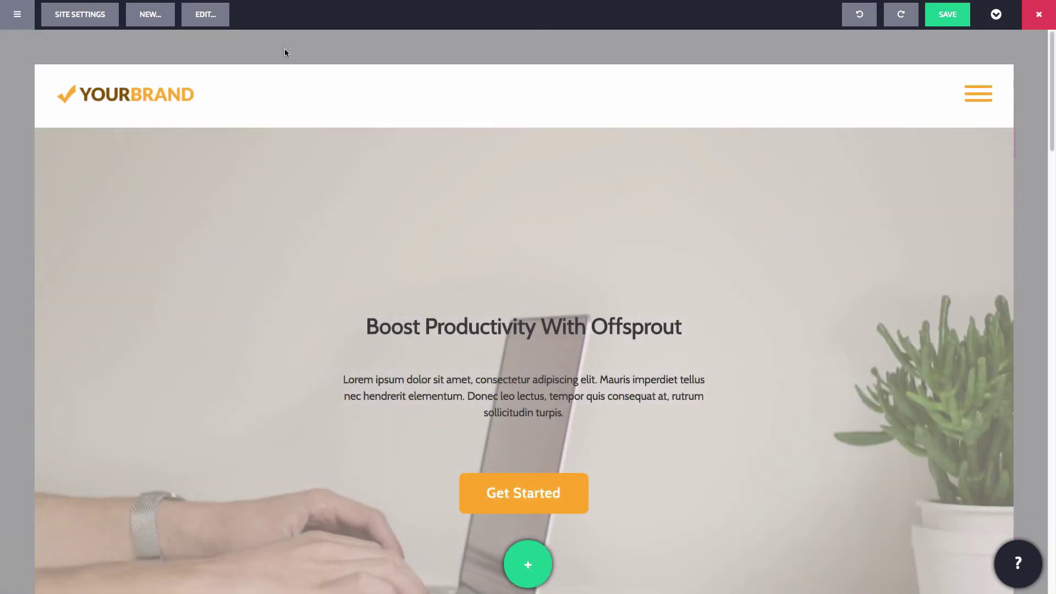
left_click(152, 15)
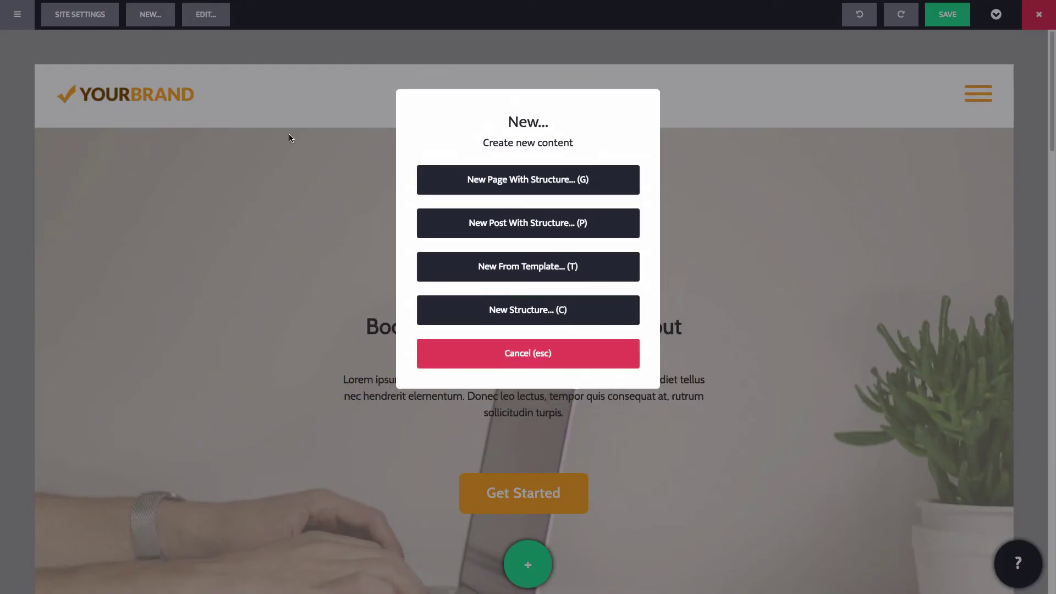
left_click(449, 267)
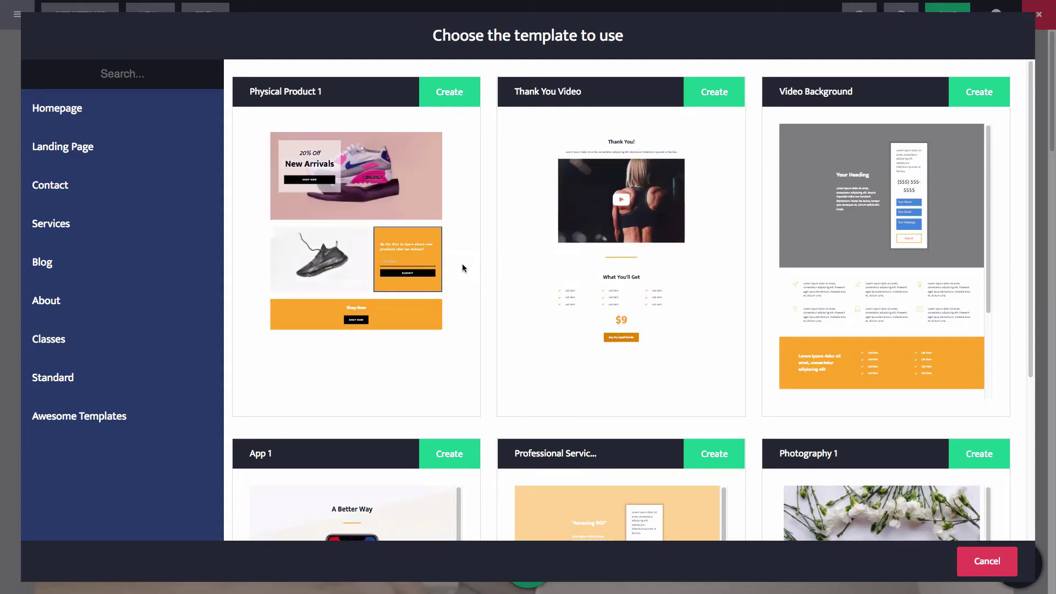
left_click(176, 416)
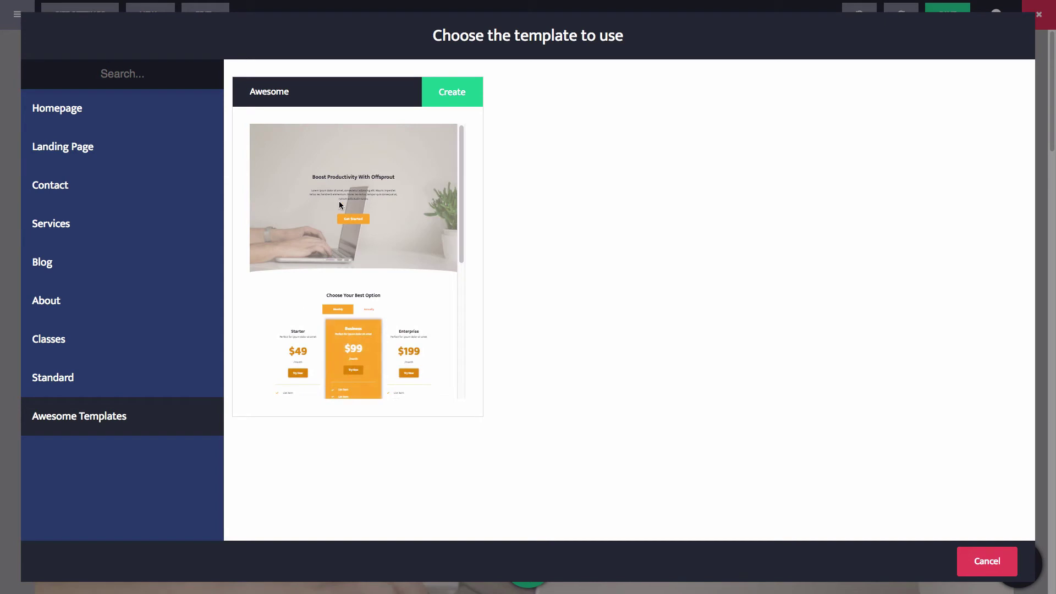
left_click(969, 556)
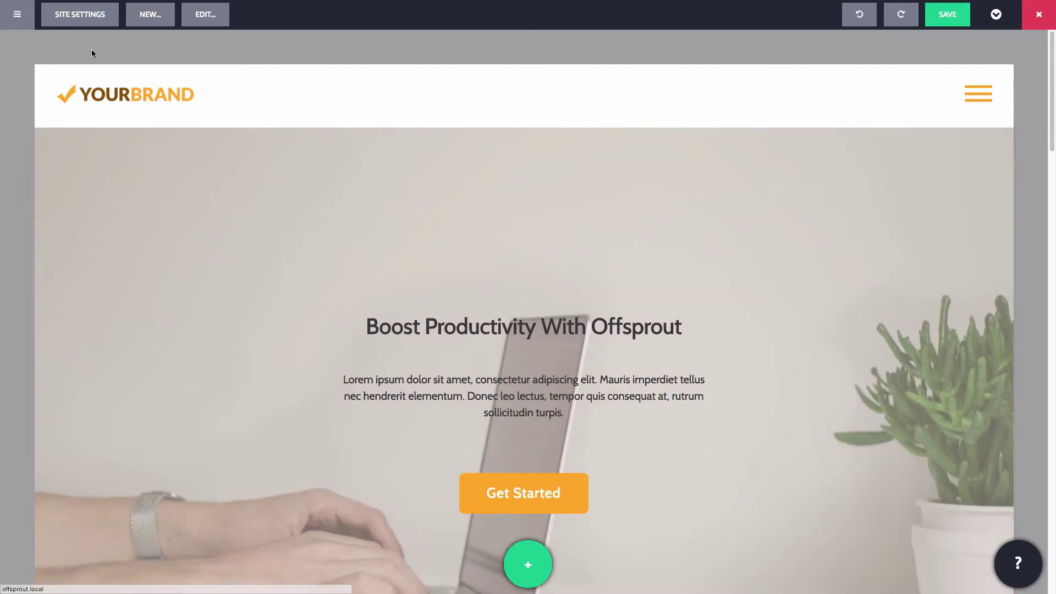
- Delete the remote template cache in Site Settings > Templates and save the settings
left_click(83, 24)
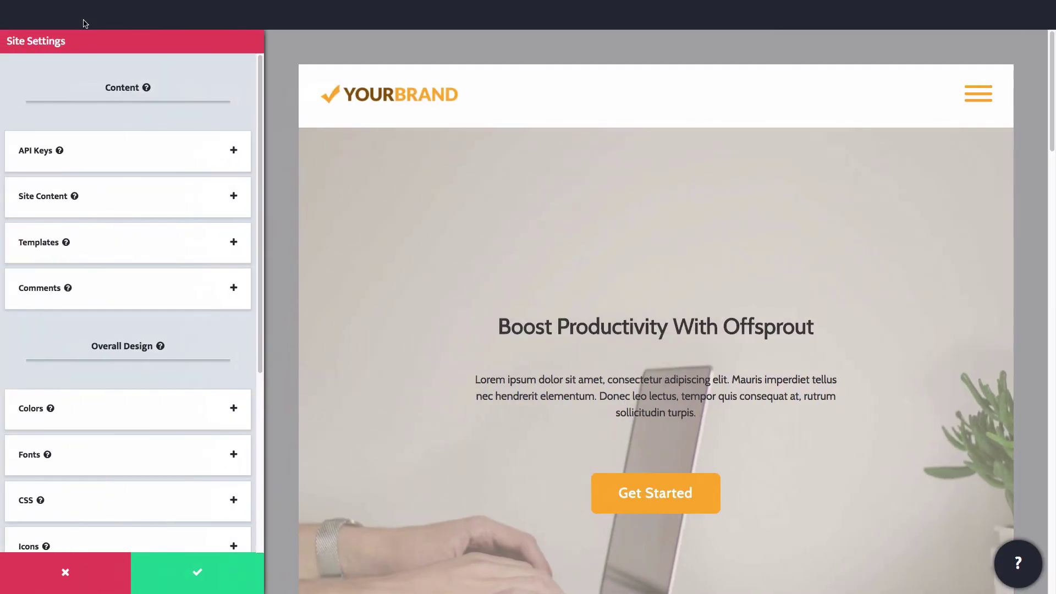
left_click(132, 242)
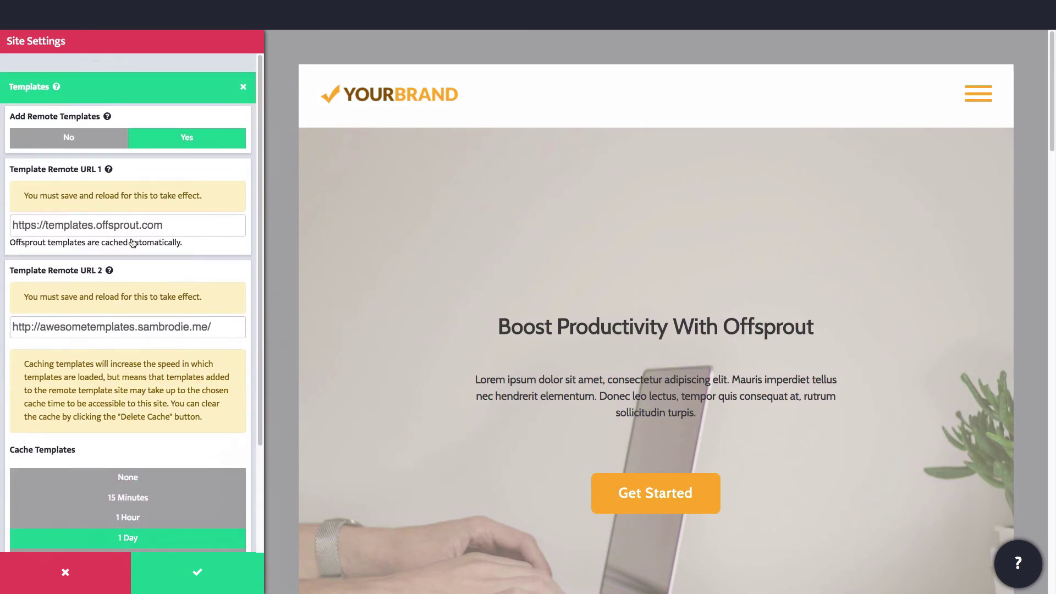
scroll(132, 241, "down", 2)
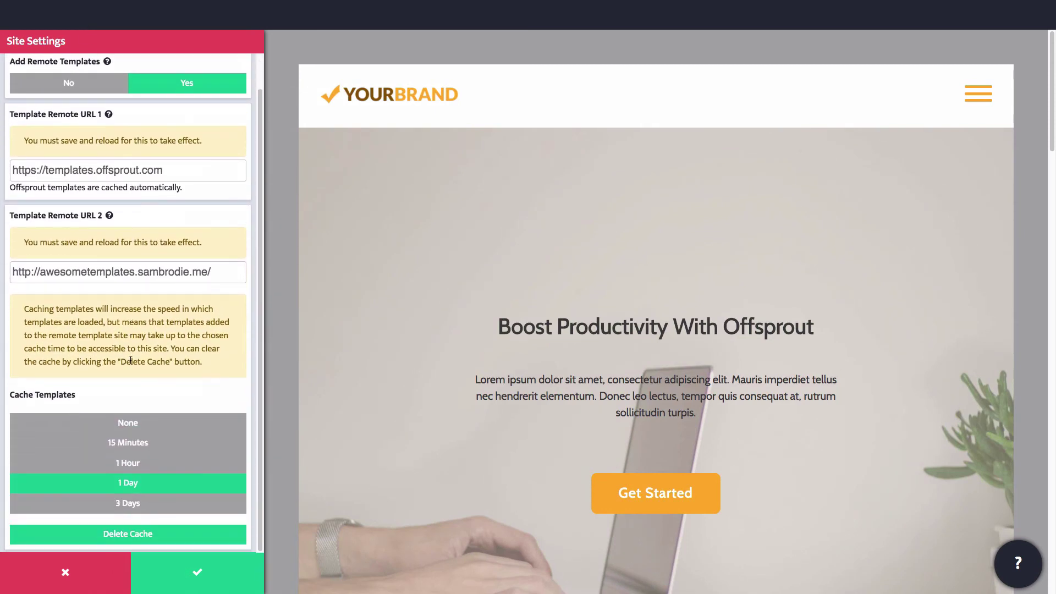
left_click(146, 533)
left_click(184, 569)
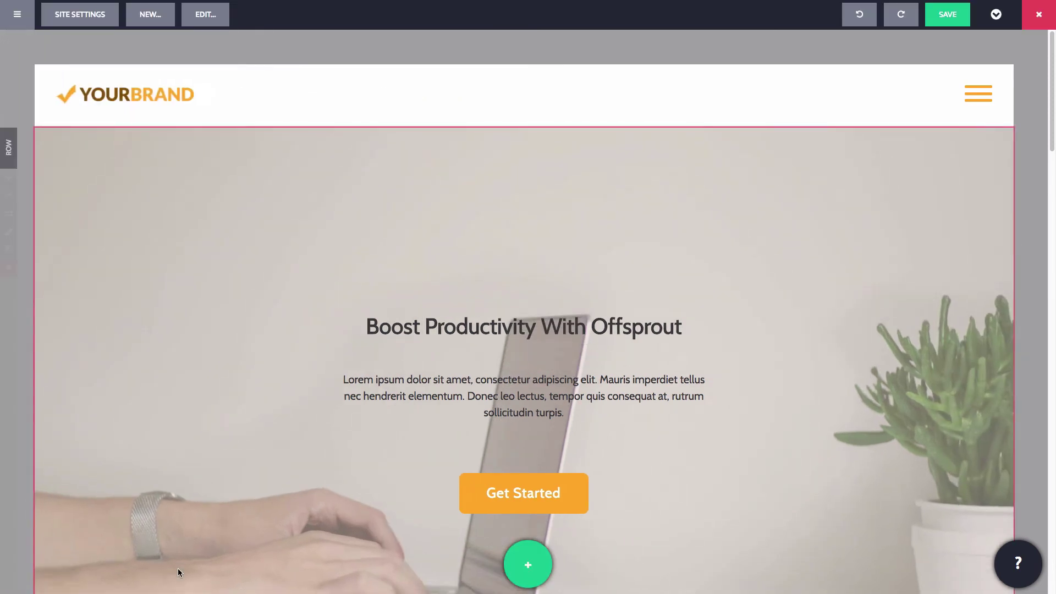
- Start a new page from a template and show the Awesome Templates category, listing Awesome and Awesome 2
left_click(150, 15)
left_click(475, 266)
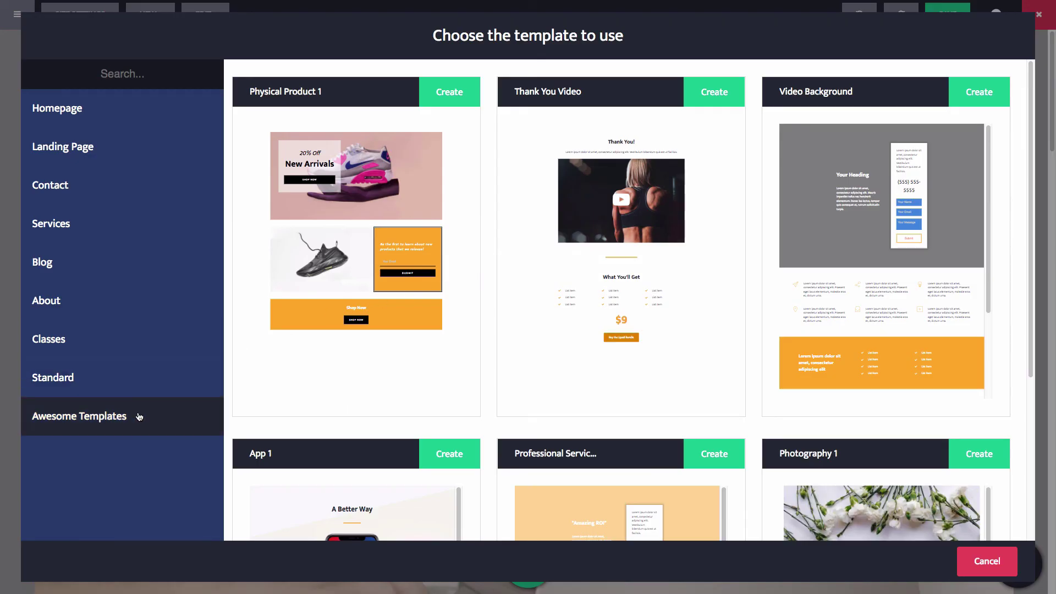
left_click(138, 415)
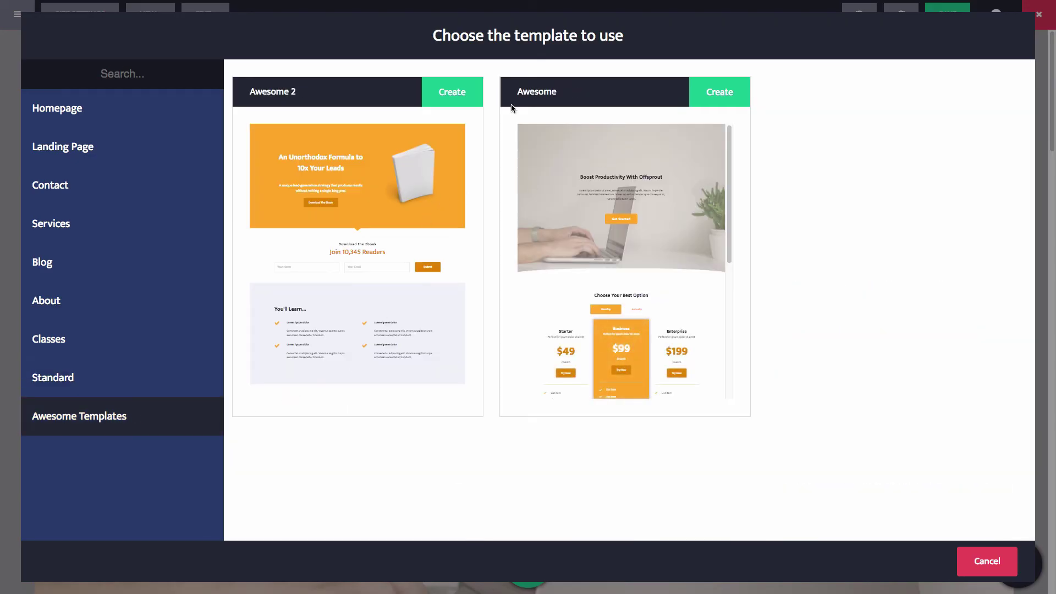